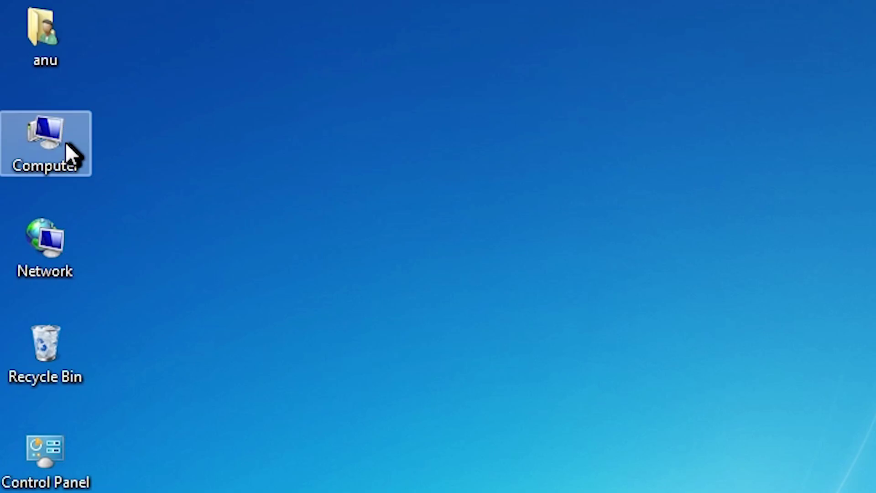
- Select the Computer desktop icon and bring up its context menu
left_click(25, 54)
right_click(66, 143)
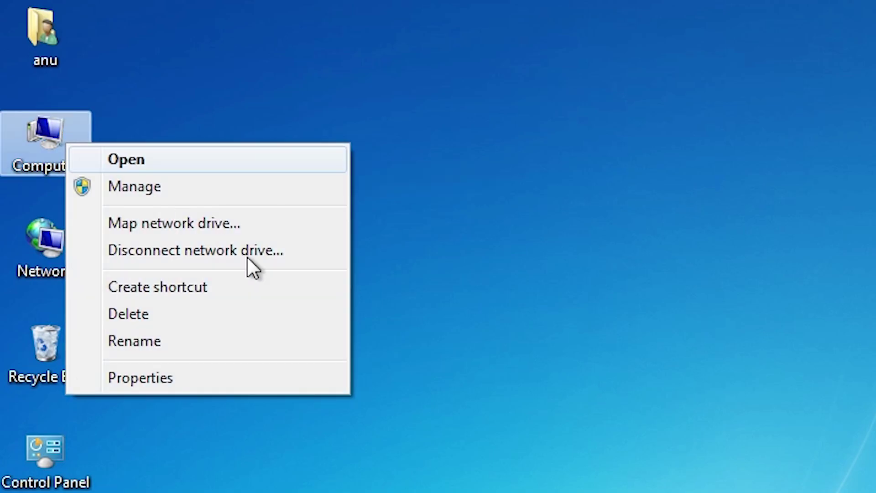
- View Computer Properties (32-bit Windows 7, 3.50 GB RAM), then close the System window
left_click(212, 378)
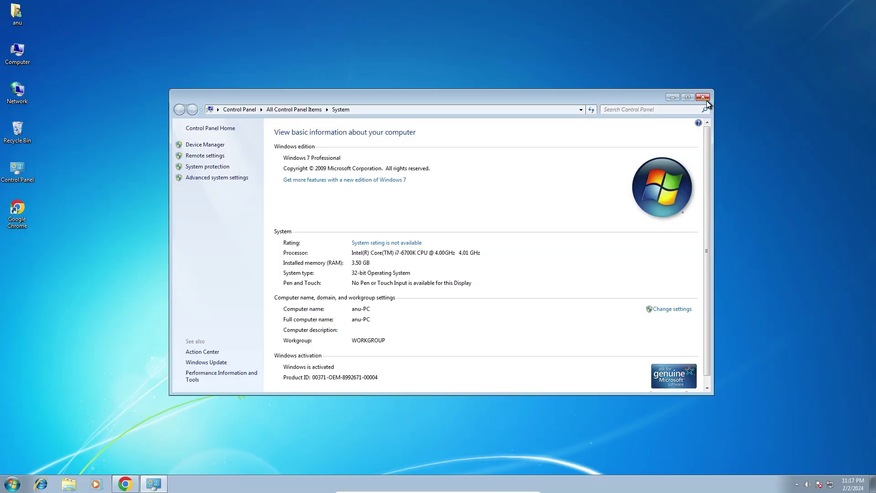
key("alt+F4")
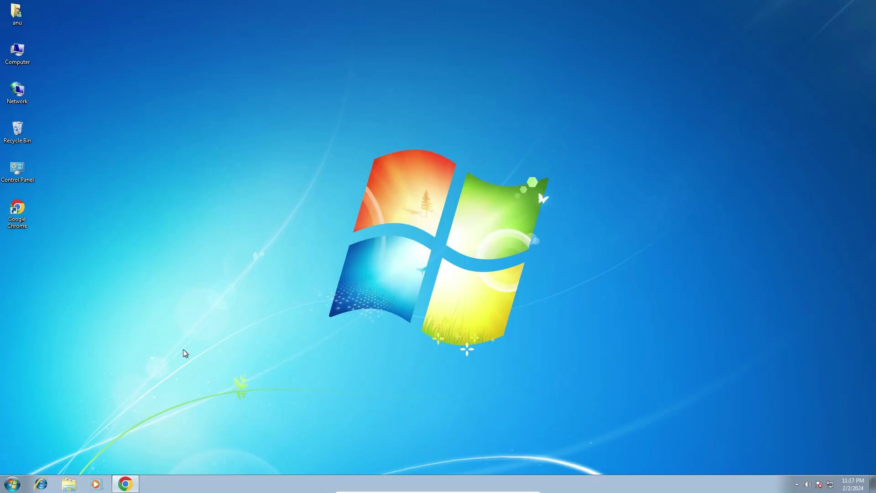
- Return to Chrome and resubmit the 'epson l360 printer driver' Google search
mouse_move(133, 483)
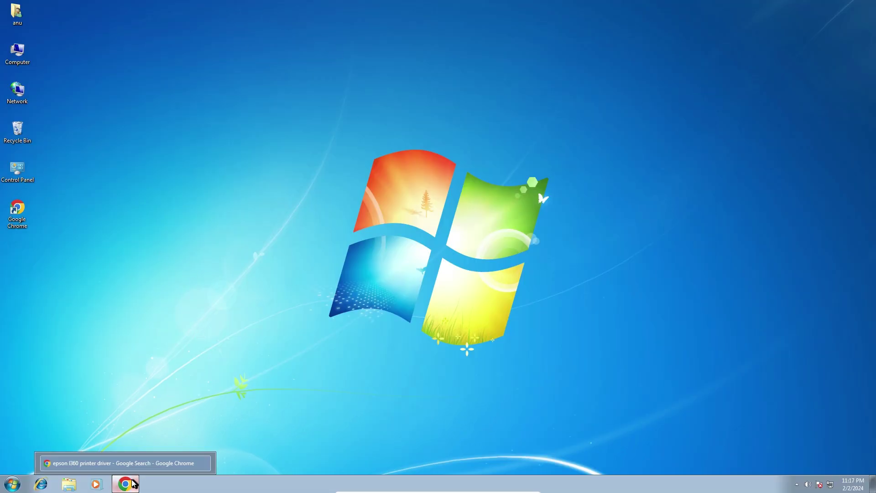
left_click(125, 462)
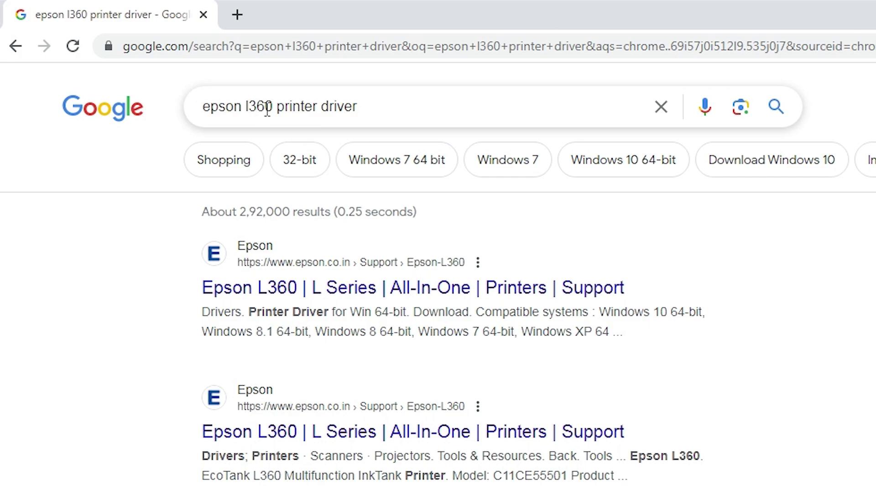
left_click(391, 113)
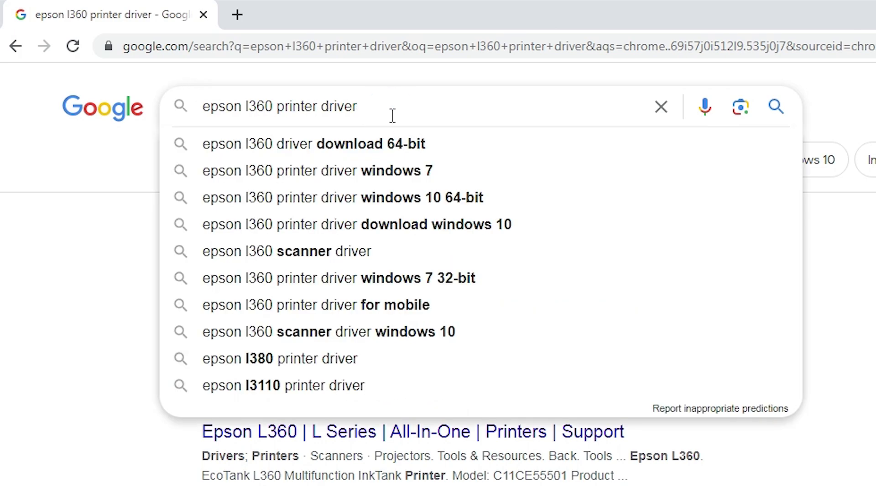
key("Return")
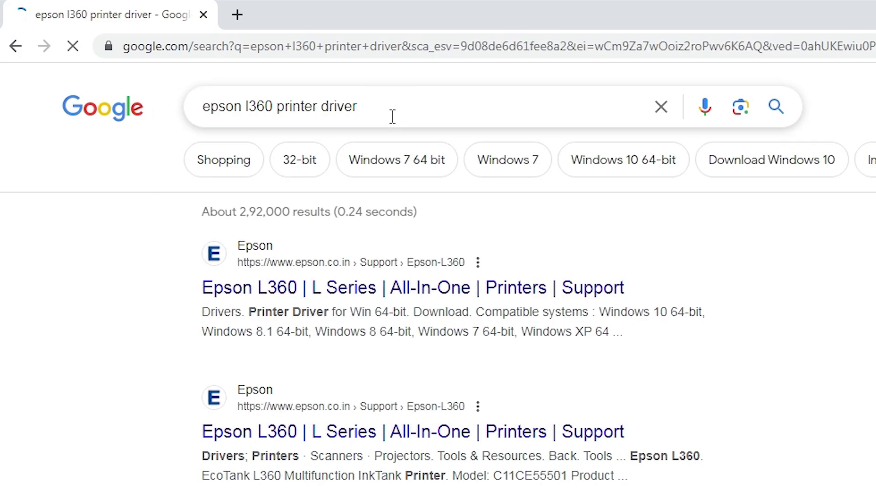
- Open the first result, the Epson L360 support page, in a new tab
right_click(281, 289)
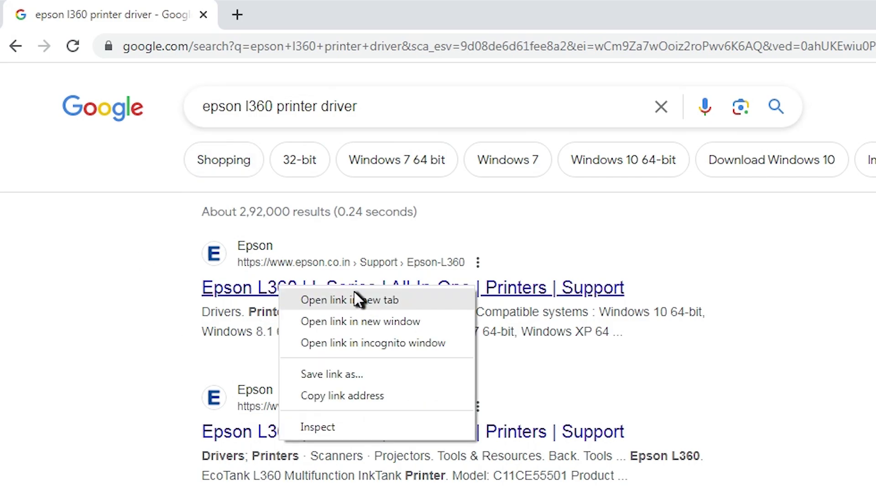
left_click(354, 292)
left_click(343, 16)
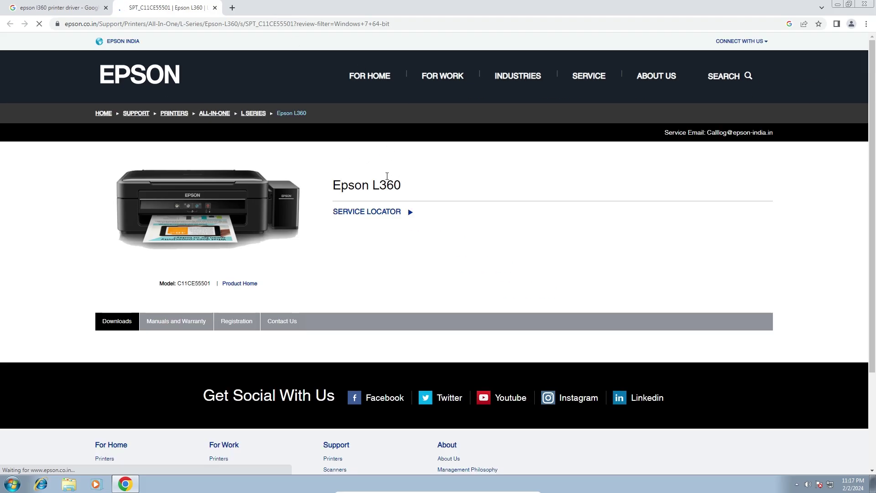
- Change the operating system from Windows 7 64-bit to Windows 7 32-bit
left_click_drag(333, 185, 362, 185)
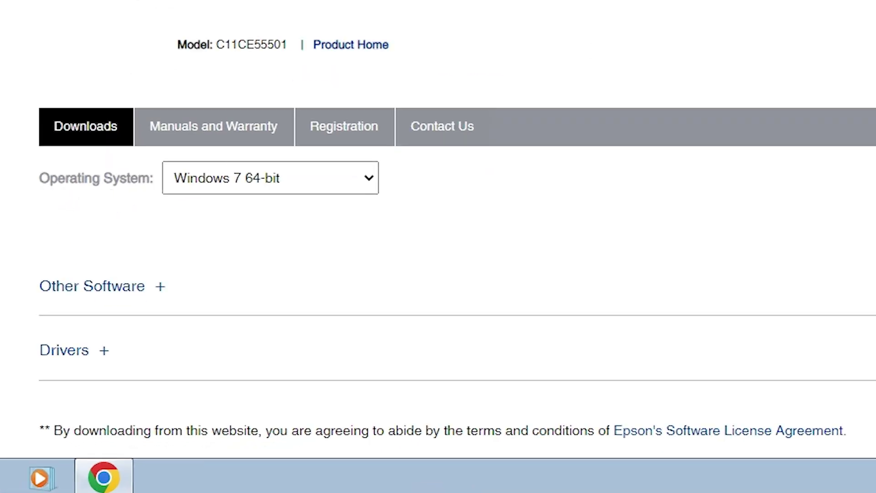
scroll(69, 182, "down", 3)
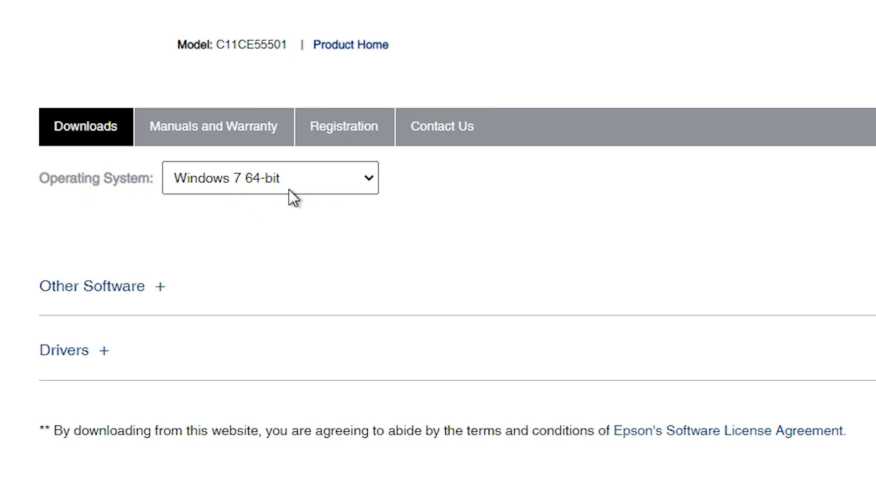
left_click(328, 174)
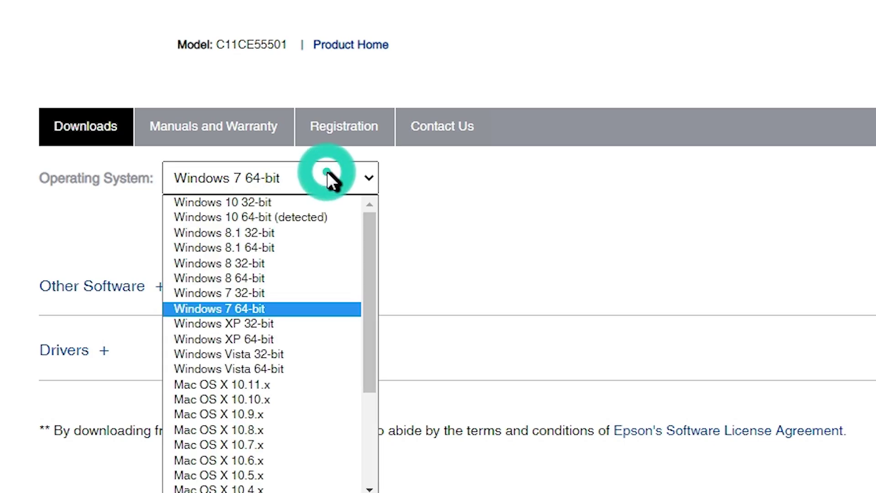
left_click(274, 292)
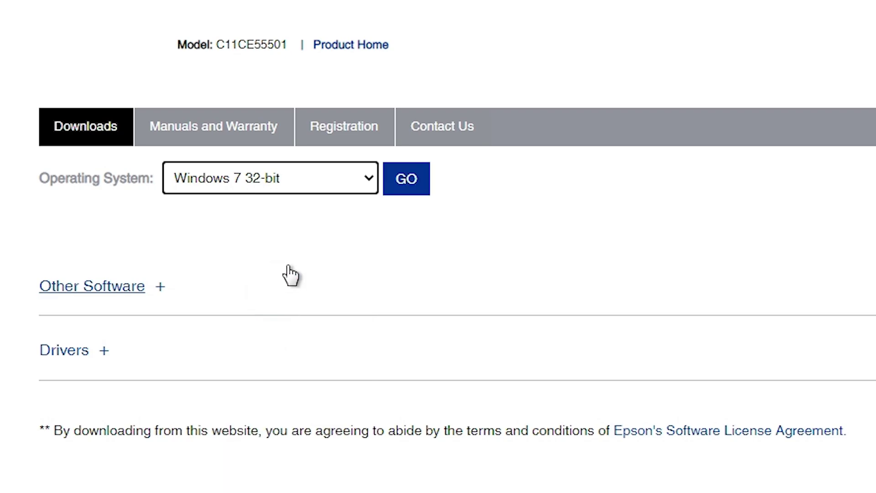
- Apply Windows 7 32-bit and open the Scanner Driver for Windows download page
left_click(412, 188)
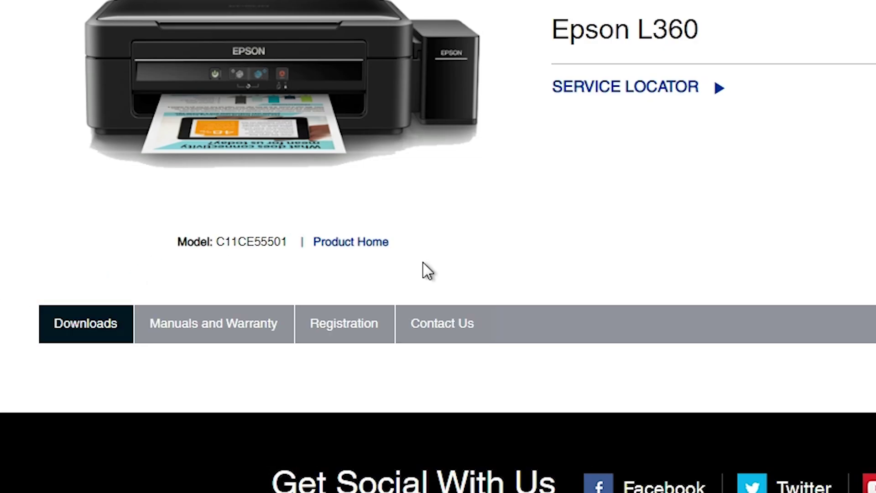
scroll(548, 112, "down", 5)
scroll(539, 123, "down", 1)
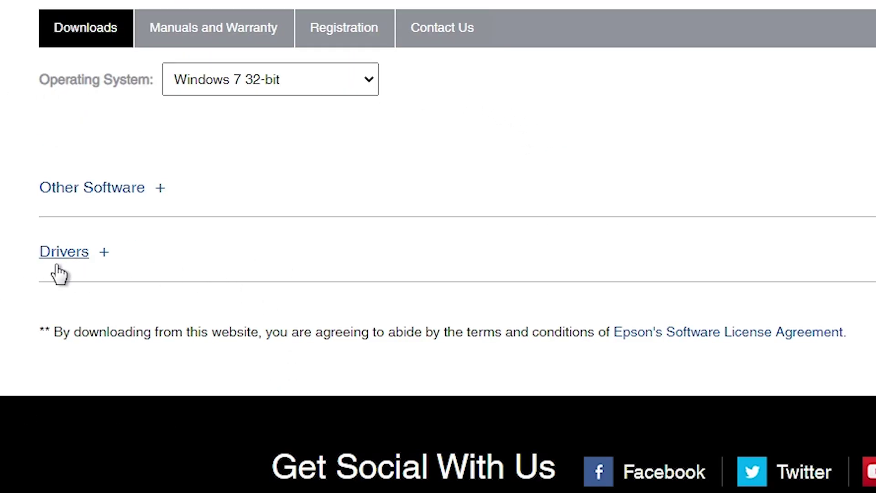
left_click(104, 252)
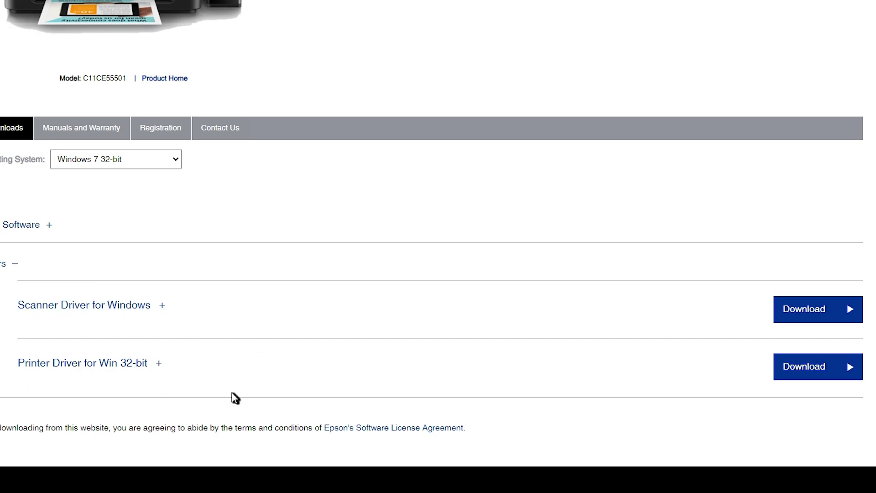
left_click(793, 309)
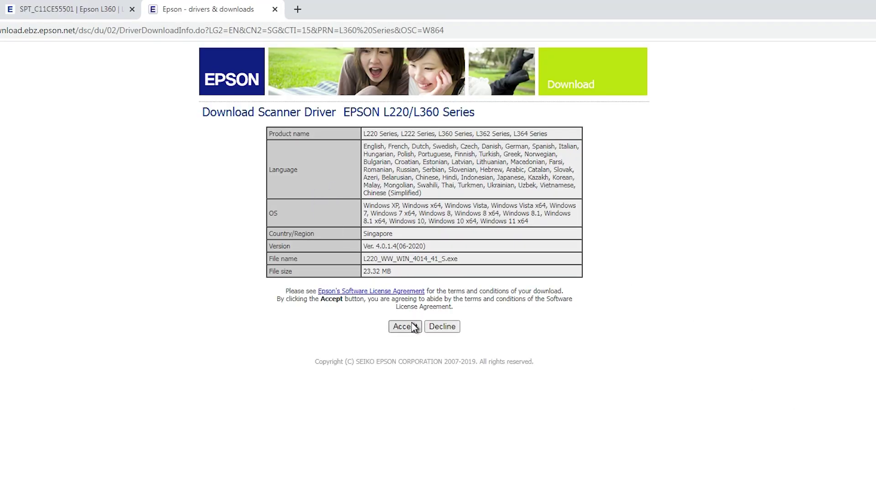
- Accept the licence to download L220_WW_WIN_4014_41_S.exe and list all downloads
left_click(405, 326)
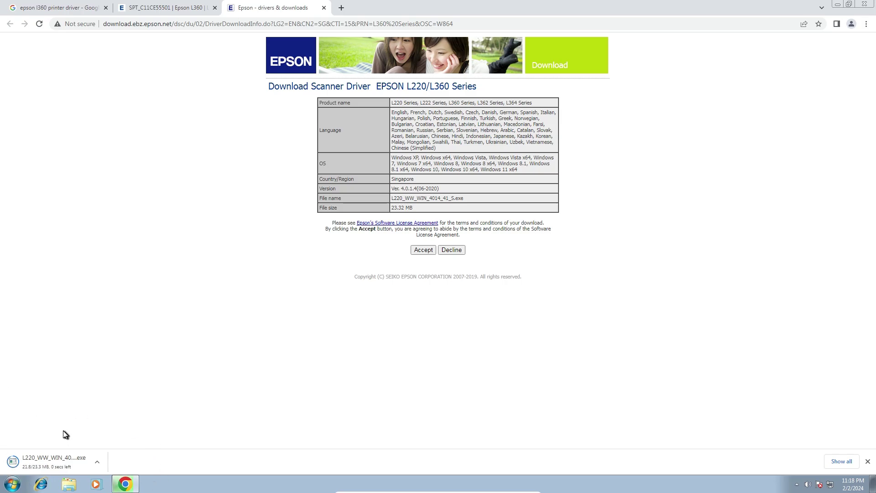
left_click(845, 461)
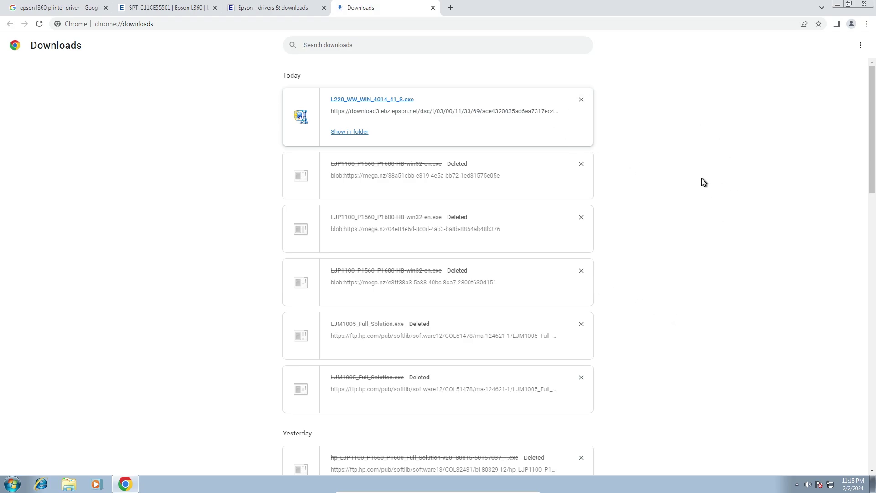
- Move L220_WW_WIN_4014_41_S.exe from Downloads onto the desktop, below Google Chrome
left_click(357, 133)
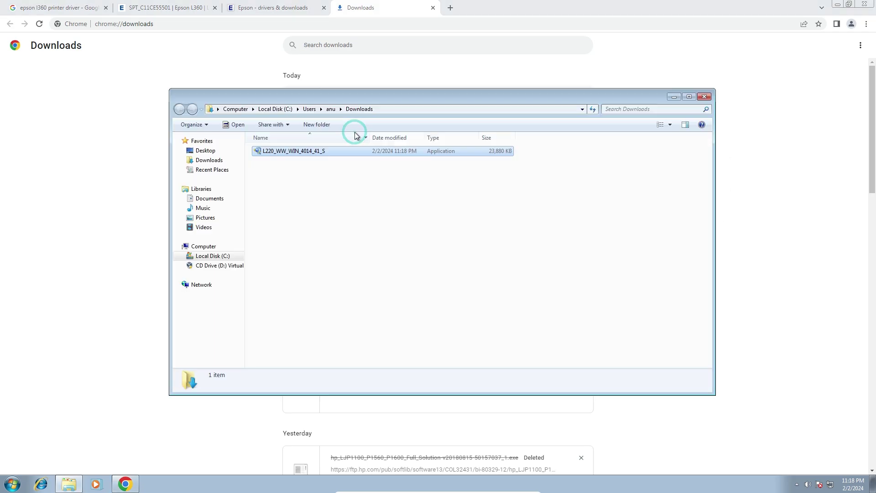
left_click(833, 6)
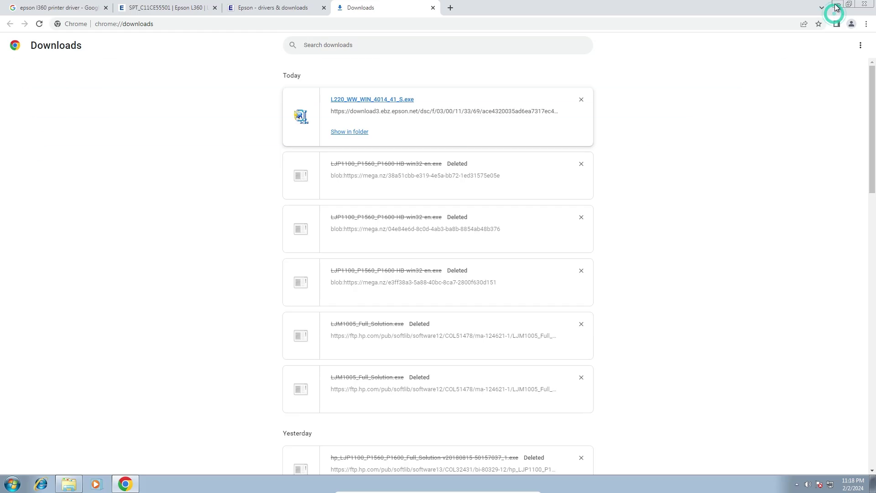
left_click(837, 4)
left_click_drag(415, 189, 79, 333)
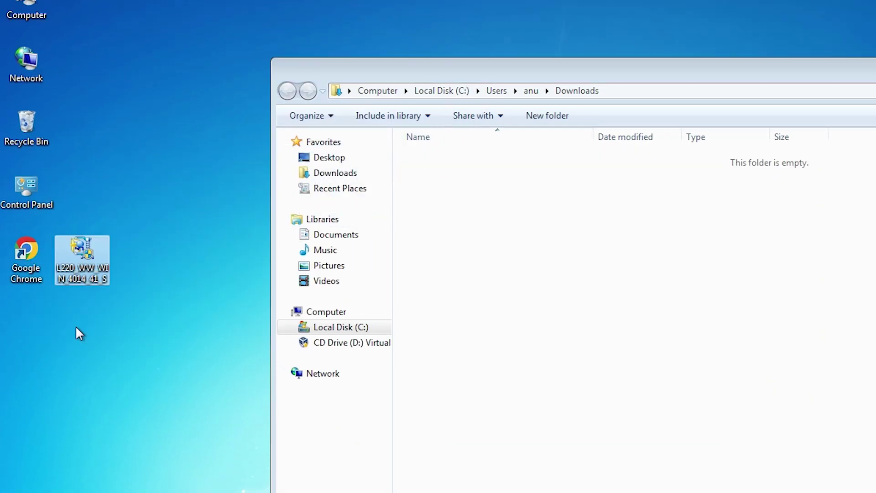
left_click_drag(80, 276, 31, 317)
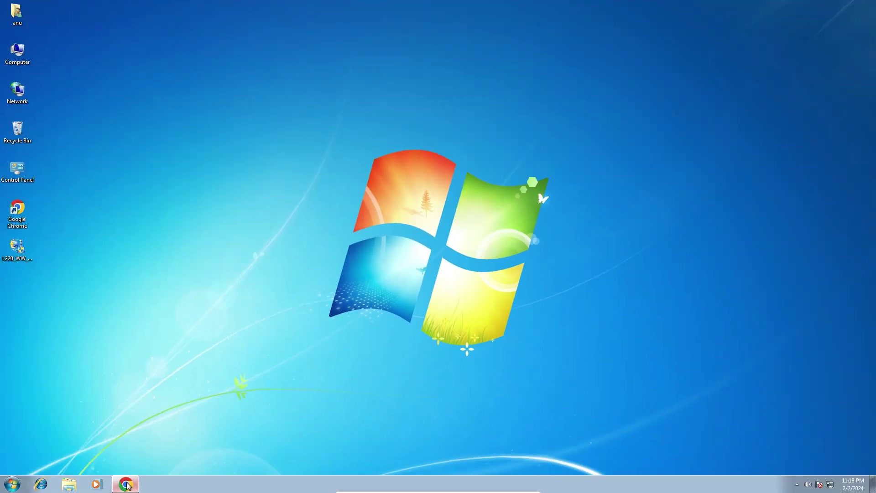
- Close Explorer and the Downloads and scanner-driver browser tabs
left_click(125, 484)
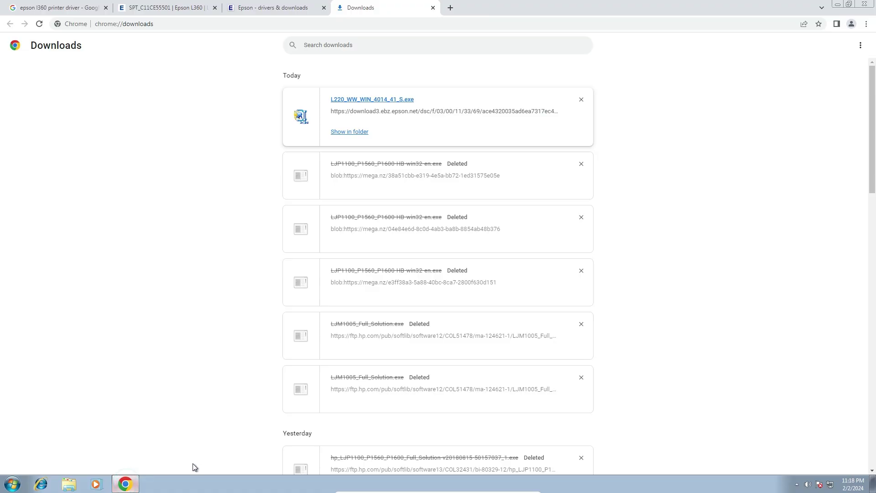
left_click(433, 9)
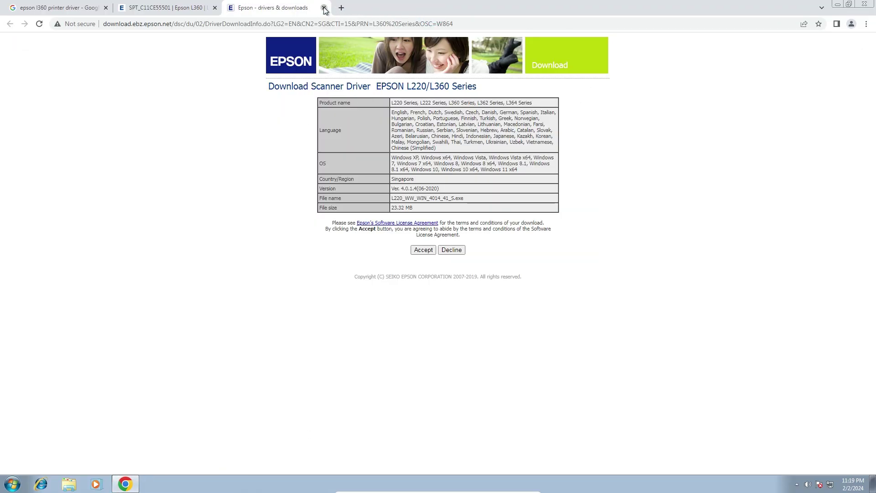
left_click(324, 9)
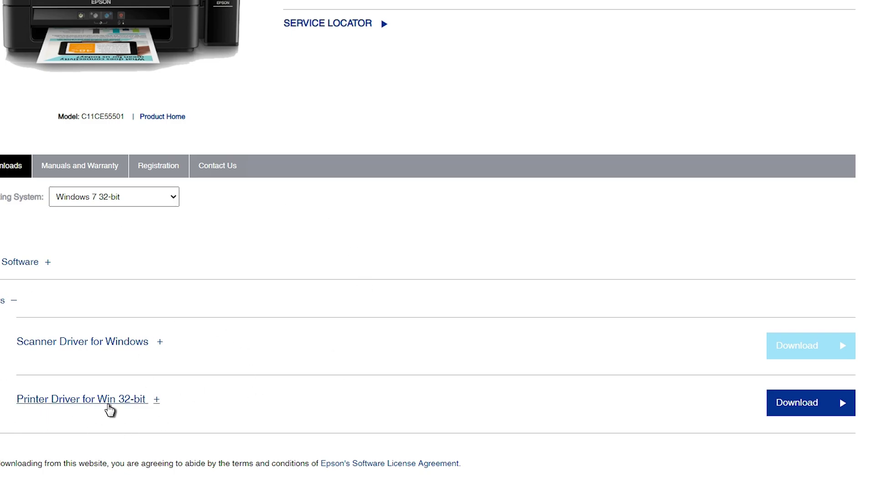
- Download the Printer Driver for Win 32-bit, L360_x86_224JAHomeExportAsiaML.exe, accepting the licence
left_click(796, 405)
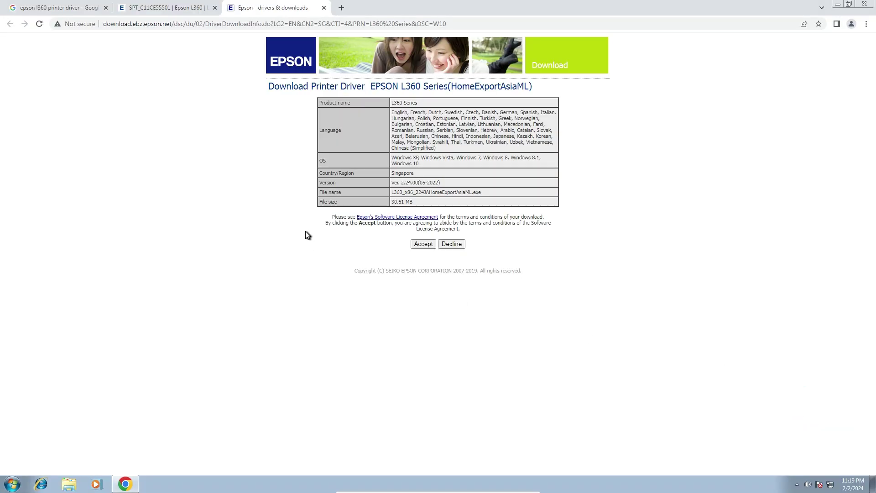
left_click(419, 244)
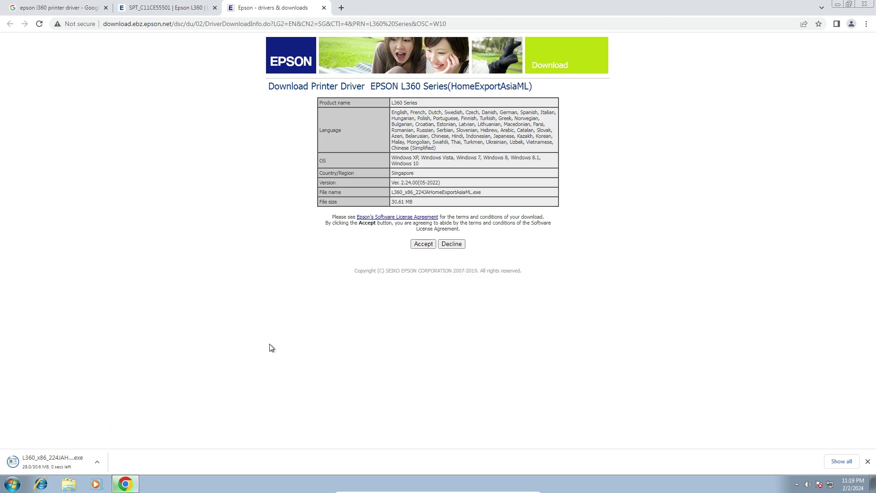
left_click(841, 461)
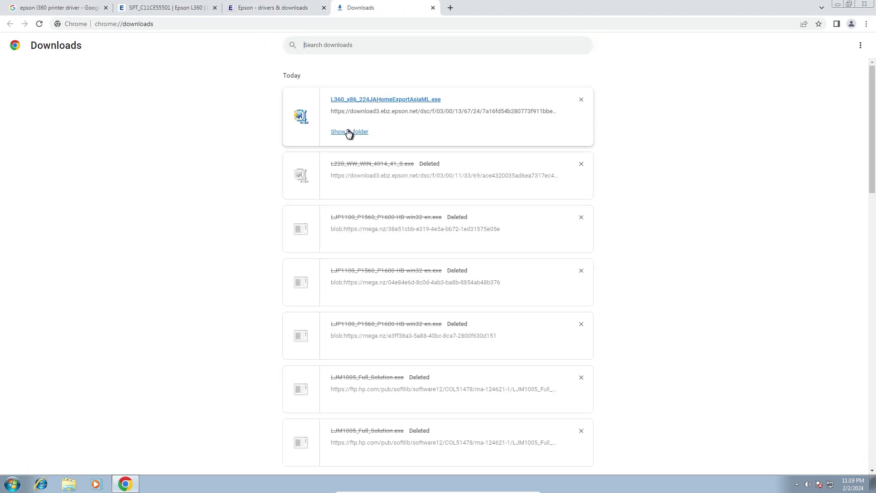
- Move L360_x86_224JAHomeExportAsiaML.exe onto the desktop and run it as administrator
left_click(349, 133)
left_click(838, 4)
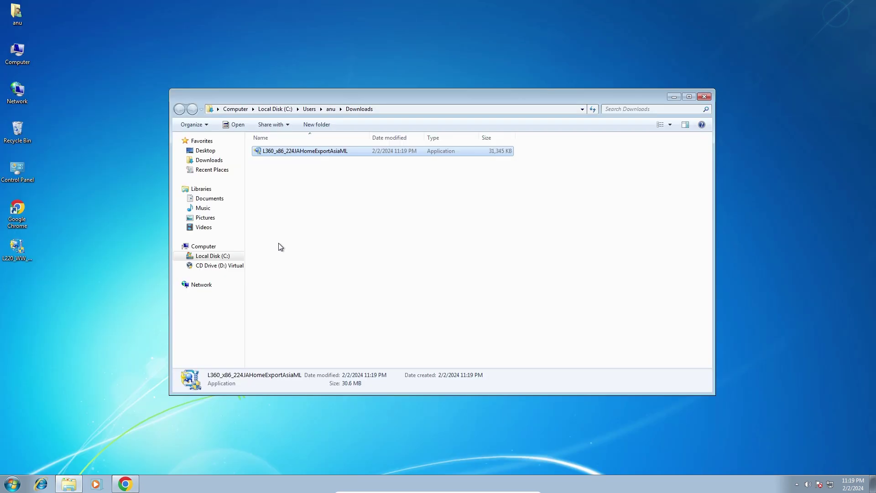
left_click_drag(278, 151, 16, 319)
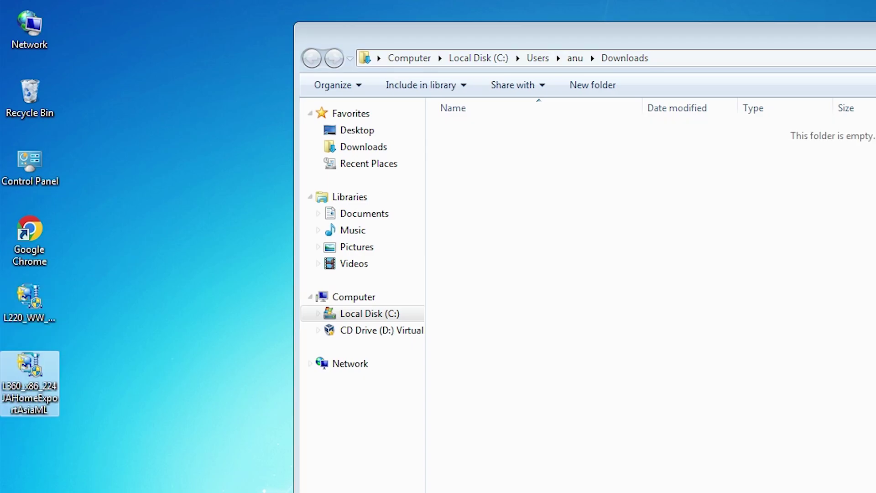
key("alt+F4")
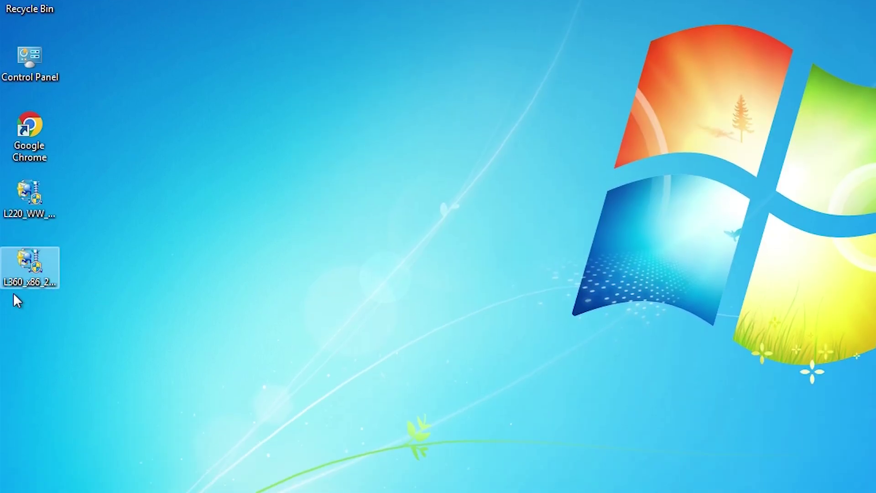
right_click(34, 274)
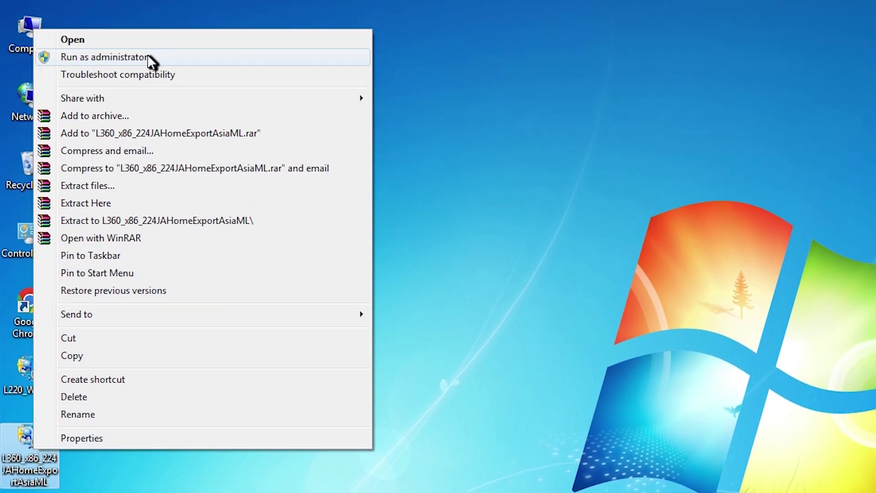
left_click(151, 58)
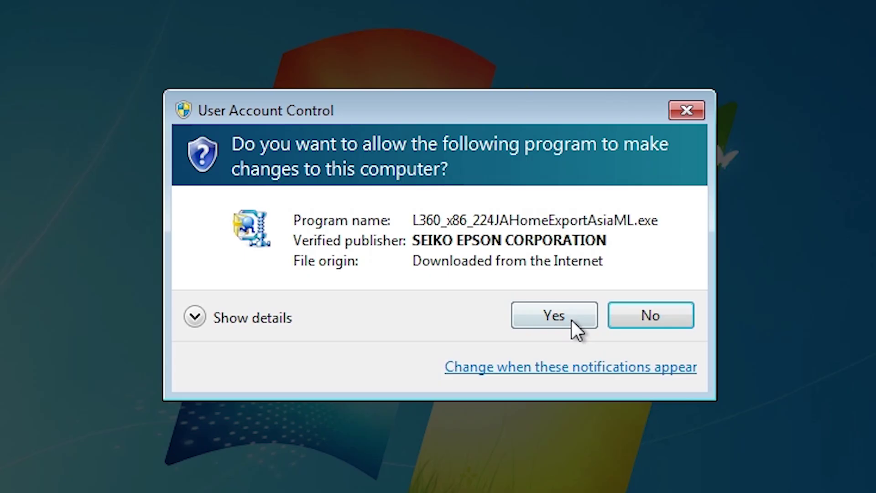
- Allow the installer through UAC and select EPSON L360 Series as the printer
left_click(570, 318)
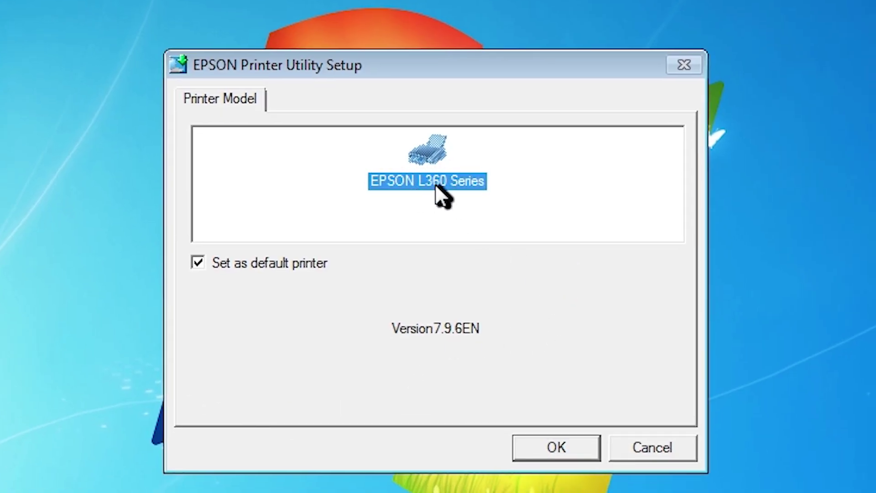
left_click(455, 186)
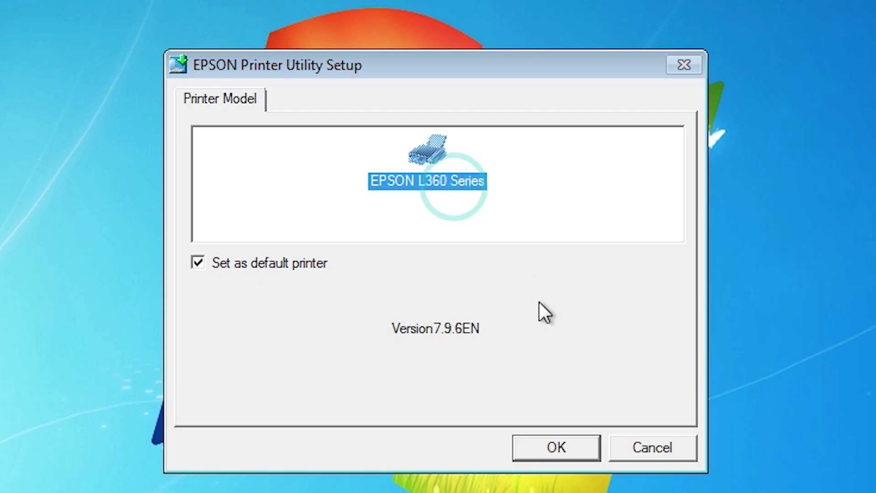
left_click(550, 442)
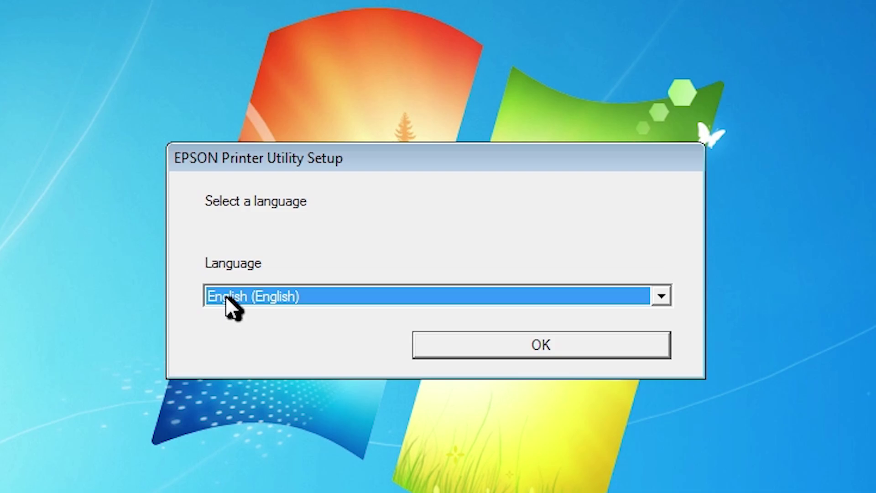
- Choose English as the setup language and agree to the Epson licence agreement
left_click(262, 296)
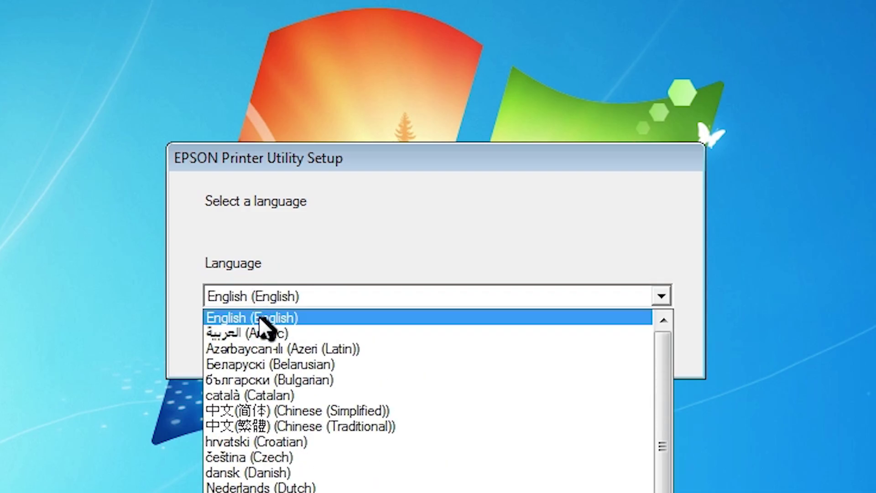
left_click(259, 316)
left_click(544, 344)
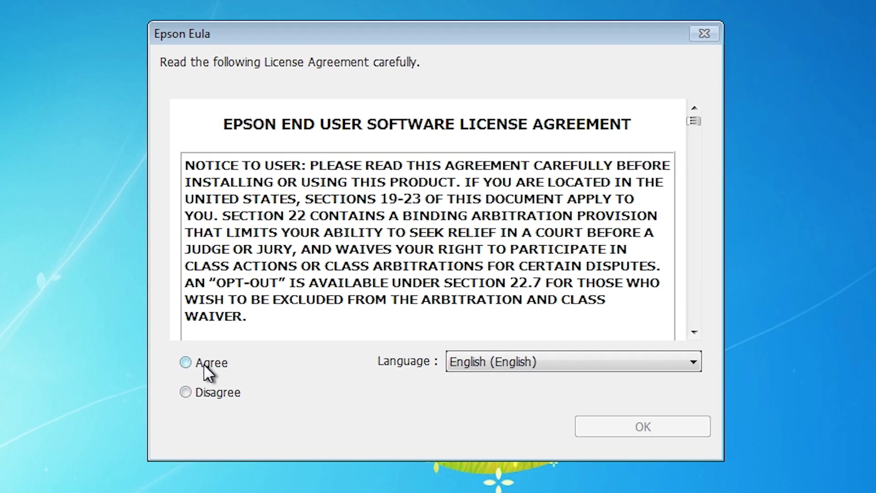
left_click(205, 368)
left_click(643, 426)
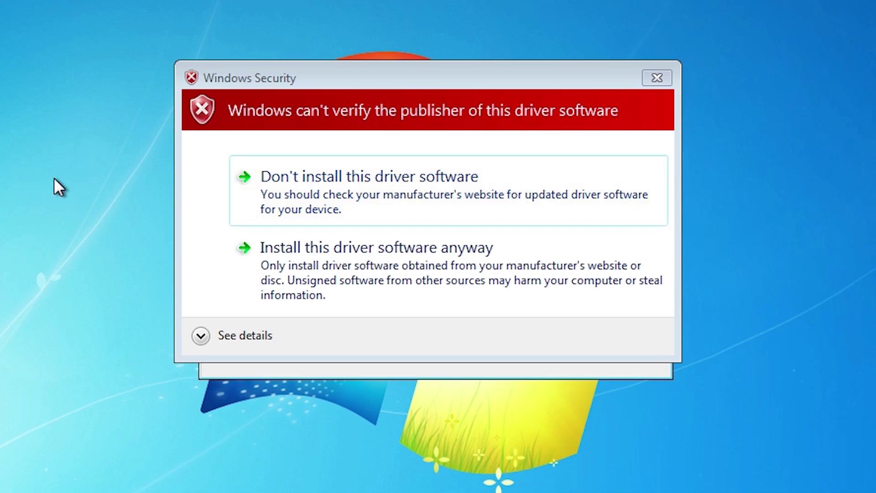
- Allow the unverified L360 driver to install and choose a USB connection instead of network
left_click(452, 263)
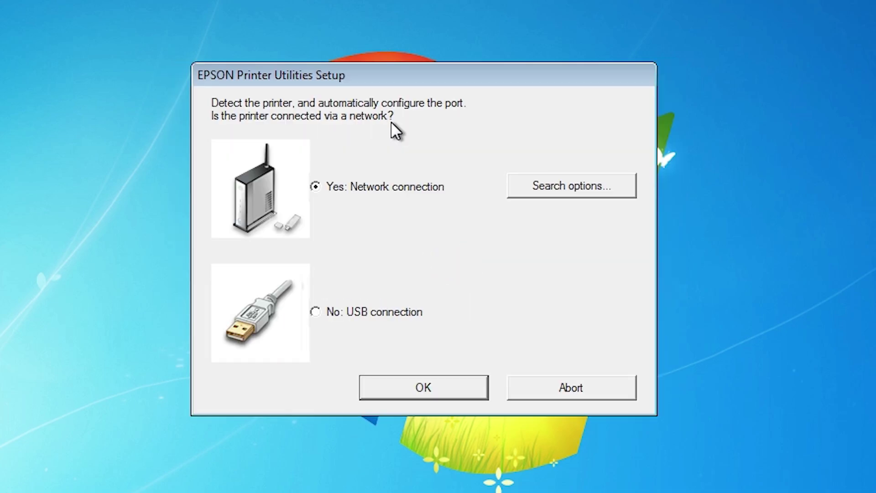
left_click(404, 311)
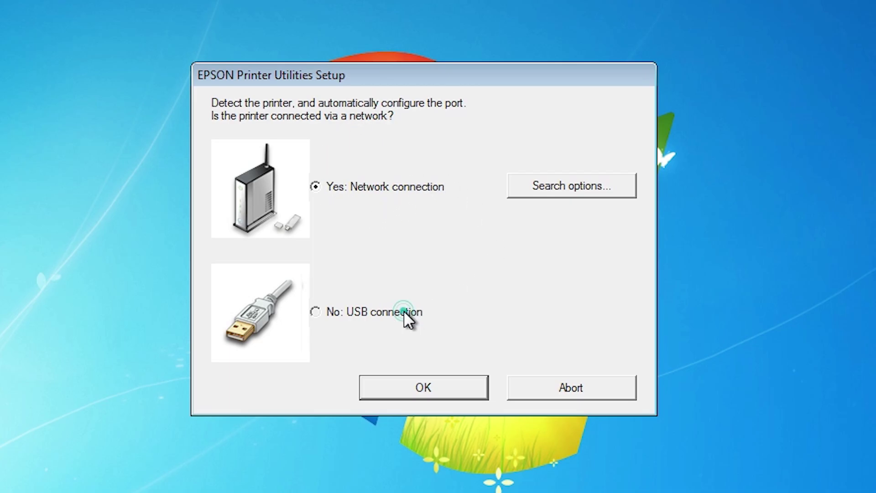
left_click(431, 393)
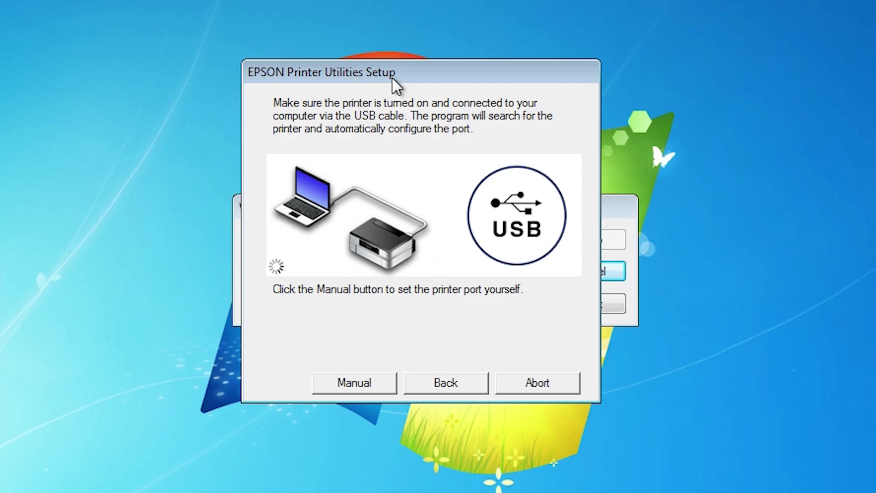
- Set the printer port manually to USB_001
left_click(382, 378)
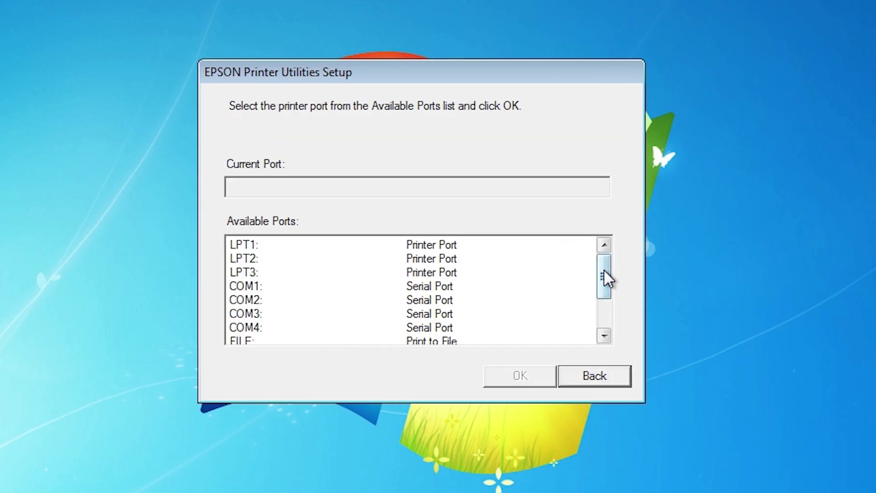
left_click_drag(603, 270, 598, 320)
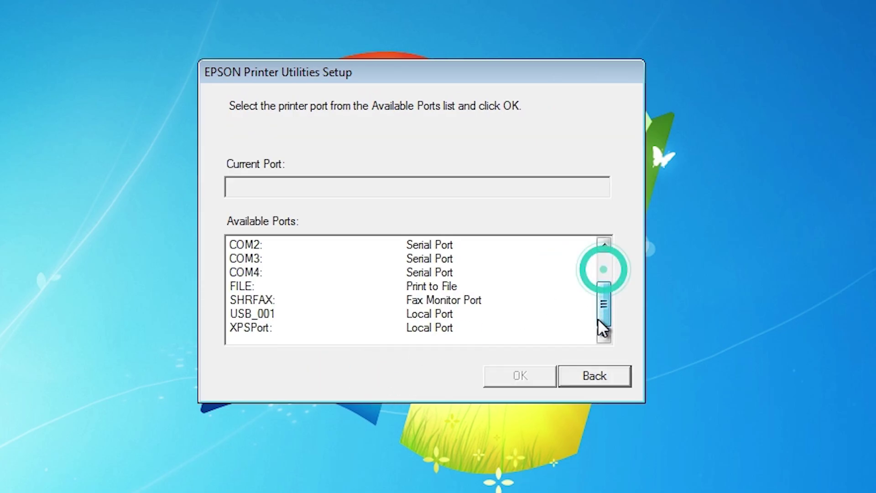
left_click(243, 315)
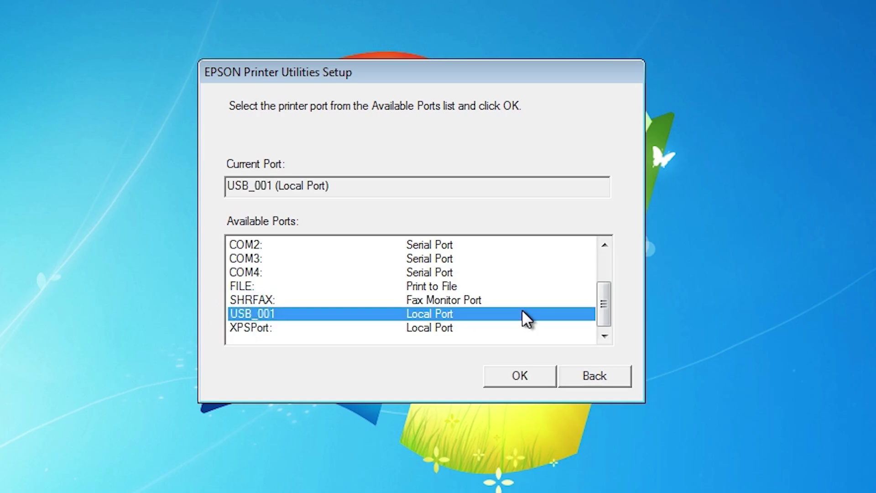
left_click(530, 377)
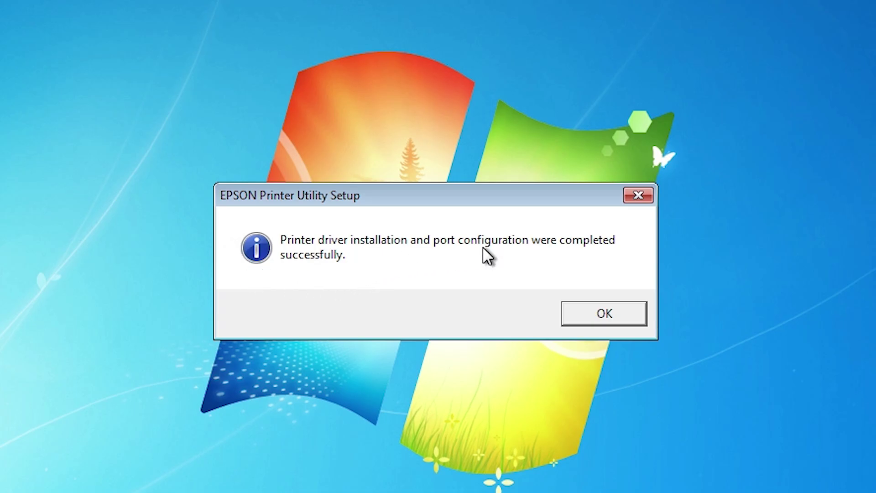
- Dismiss the driver success message and run the L220 package as administrator
left_click(633, 316)
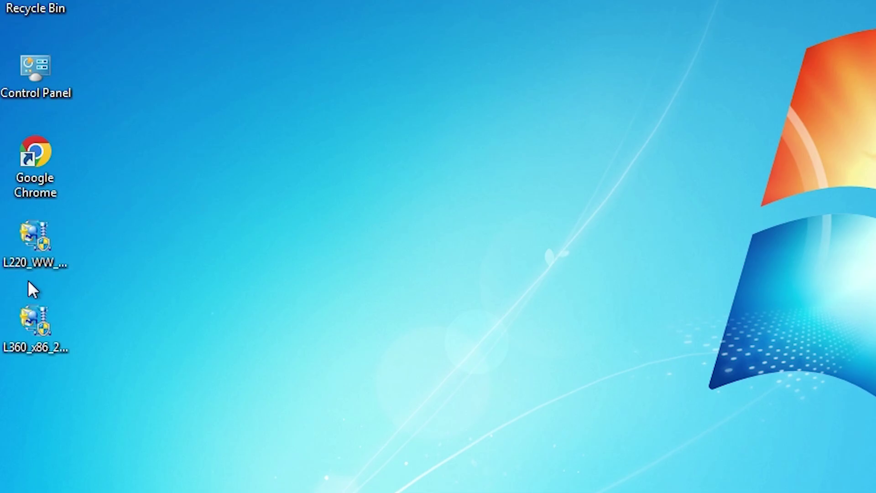
right_click(45, 245)
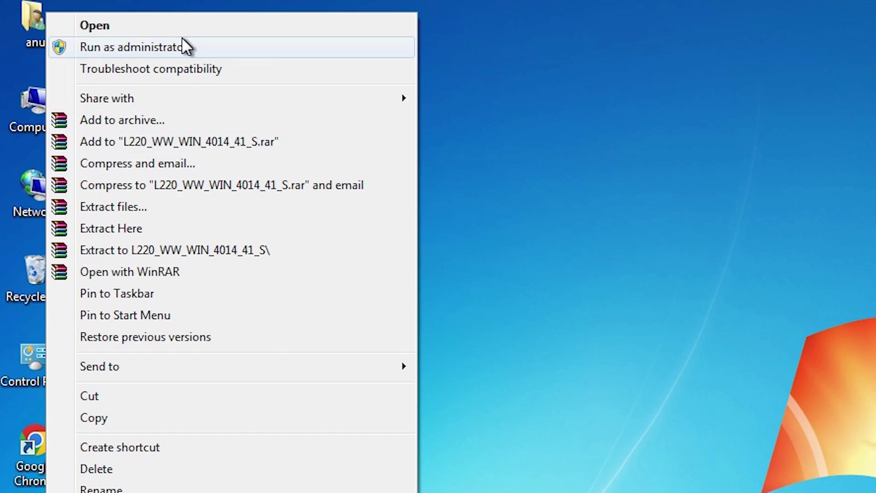
left_click(173, 53)
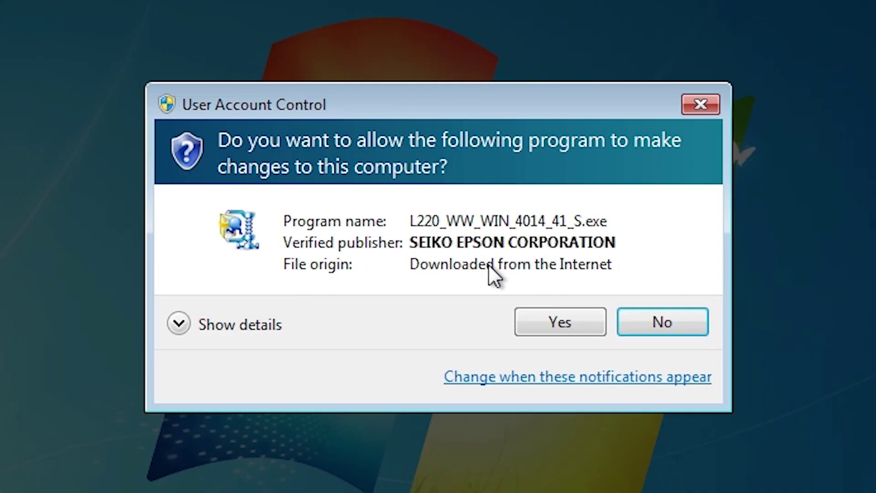
left_click(550, 303)
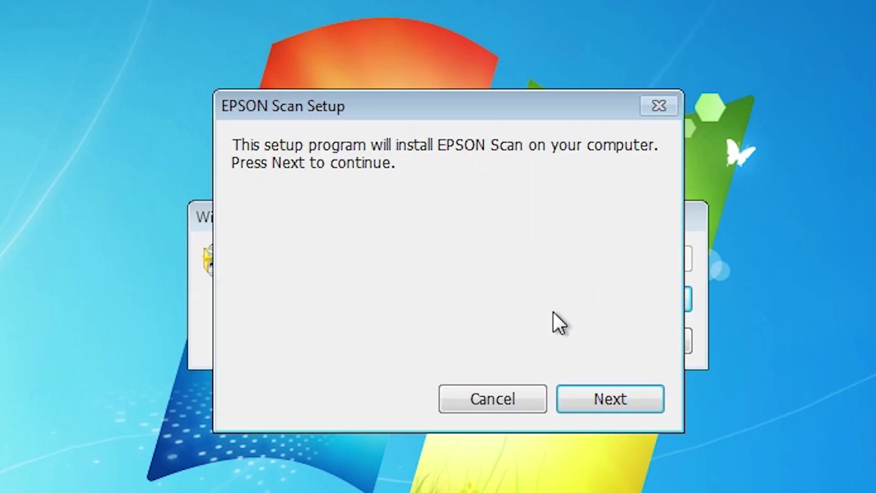
- Accept the EPSON Scan licence agreement and complete the EPSON Scan installation
left_click(633, 391)
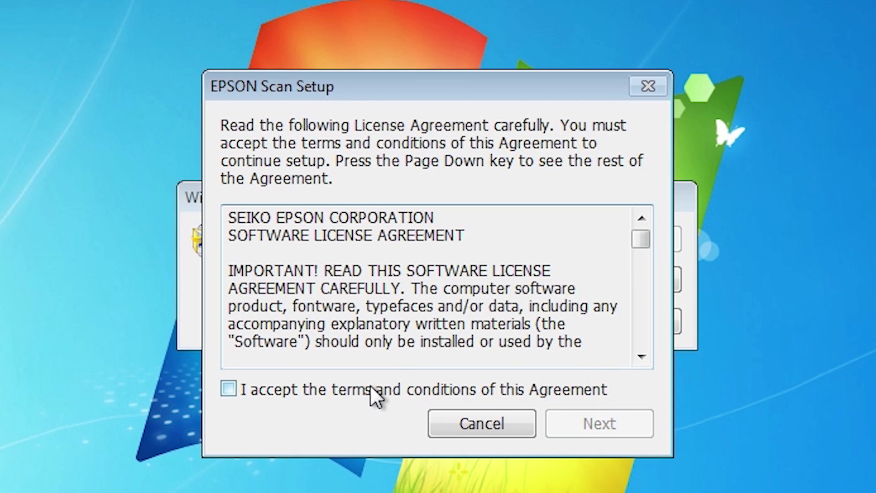
left_click(383, 405)
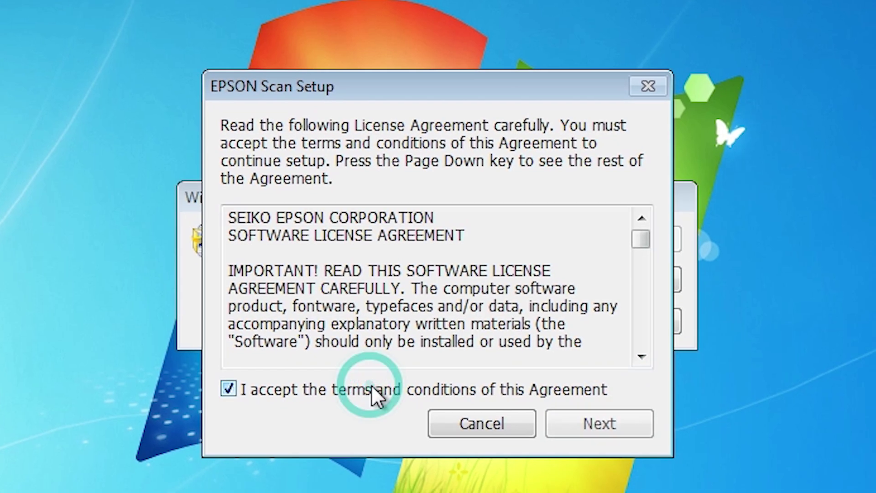
left_click(596, 424)
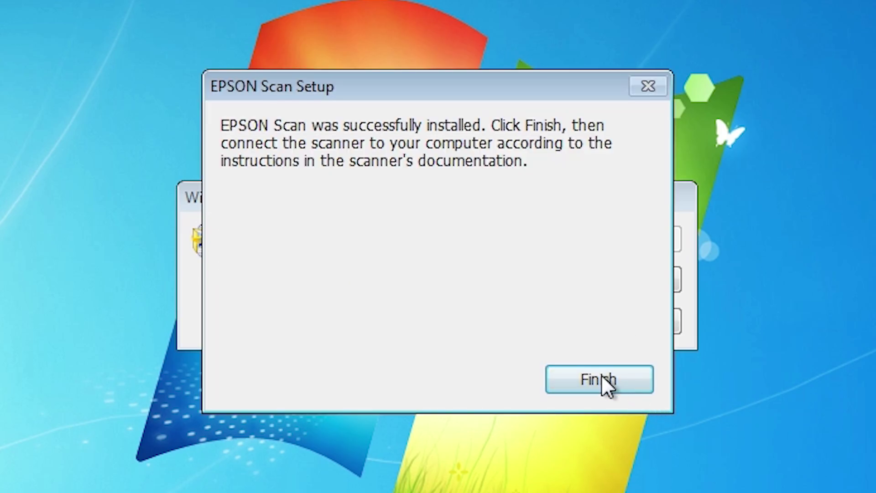
left_click(600, 375)
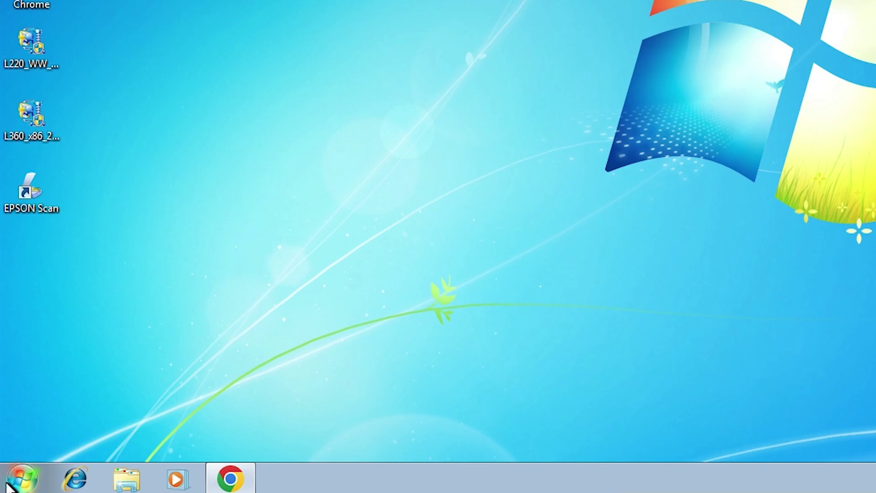
- Go through the Start menu and Control Panel to the Devices and Printers page
left_click(14, 482)
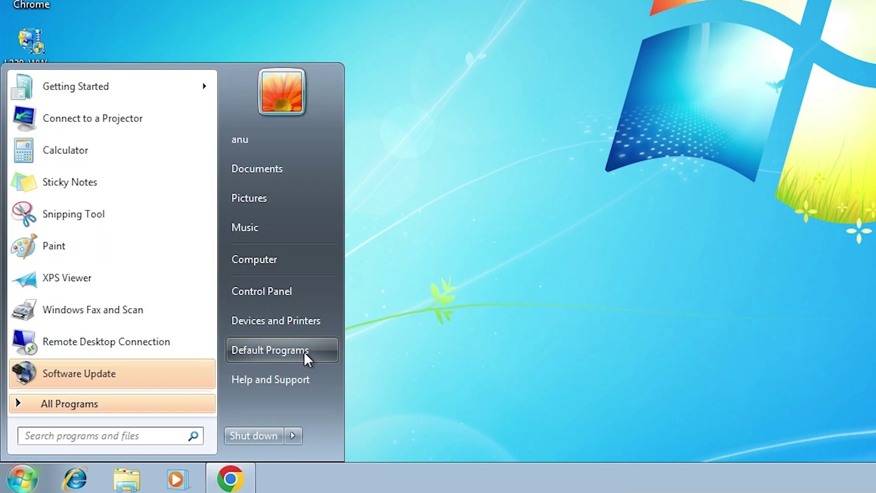
left_click(271, 293)
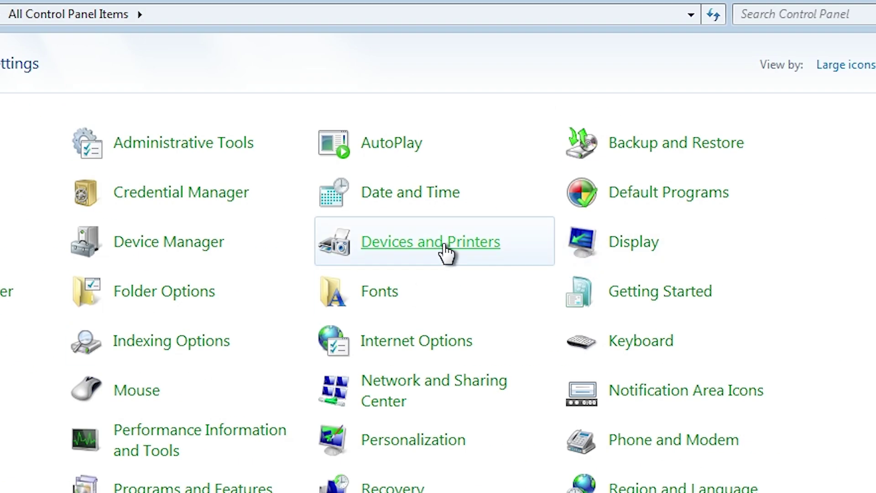
left_click(446, 250)
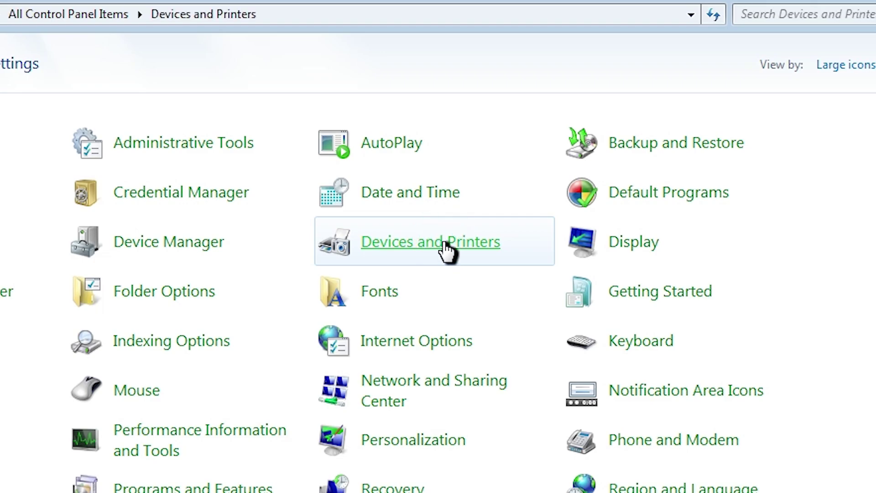